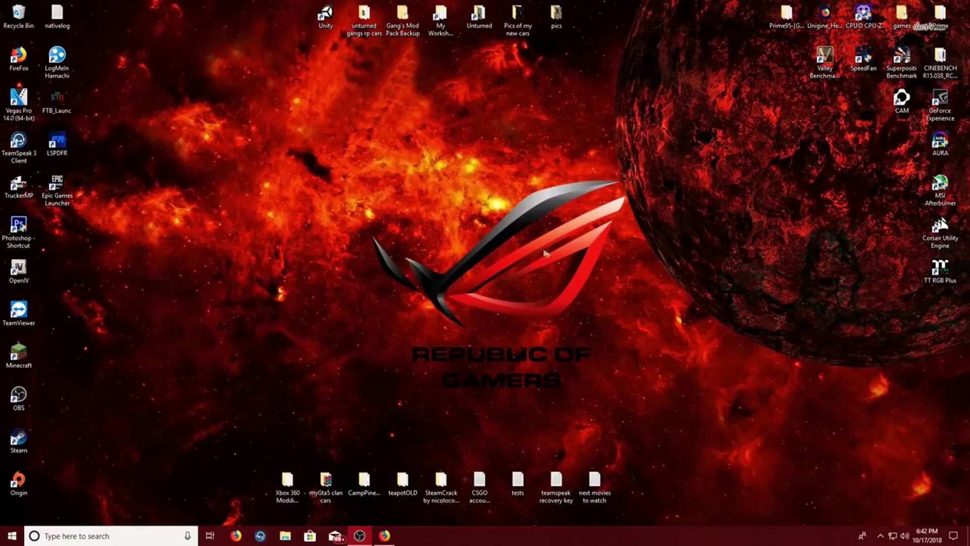
- Download the FiveM client from fivem.net, reading through and accepting the Platform Service Agreement and saving FiveM.exe
mouse_move(385, 537)
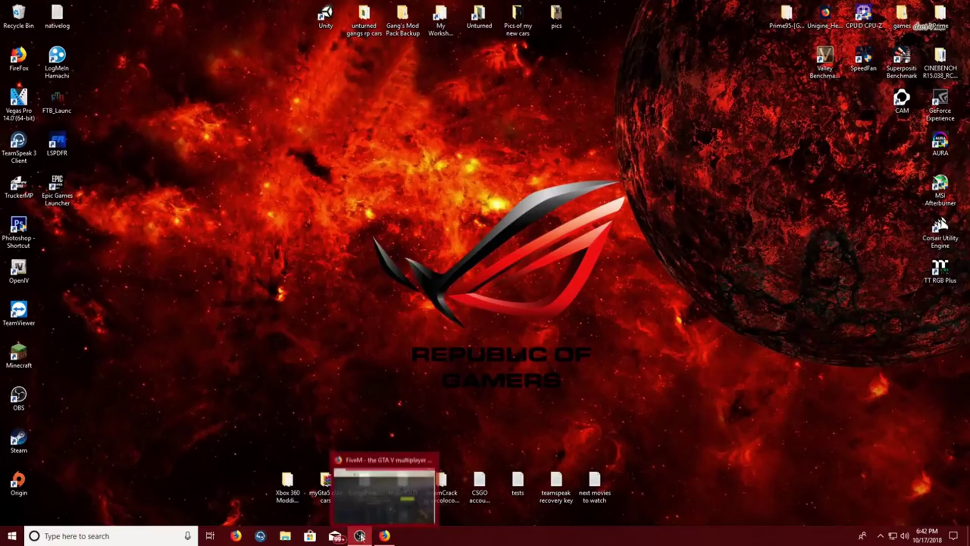
left_click(390, 539)
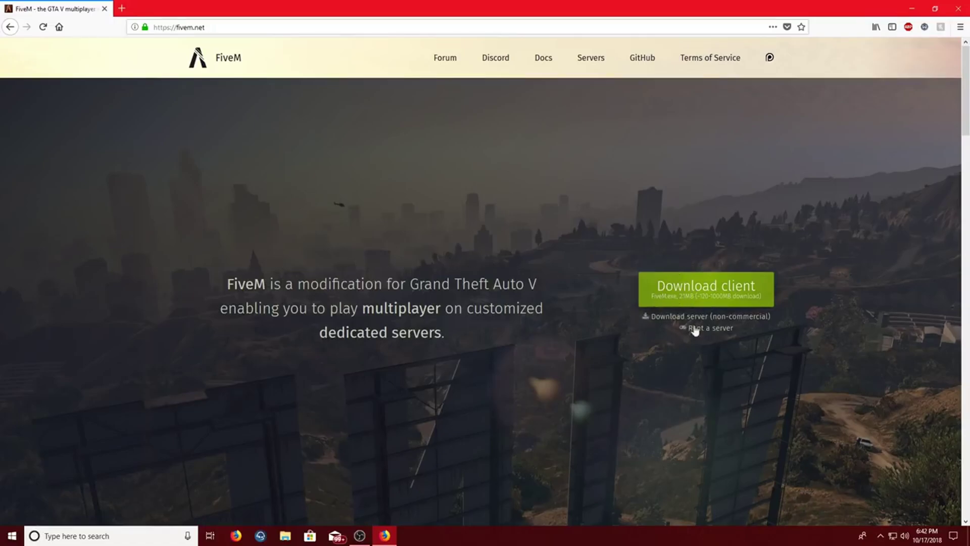
left_click(720, 287)
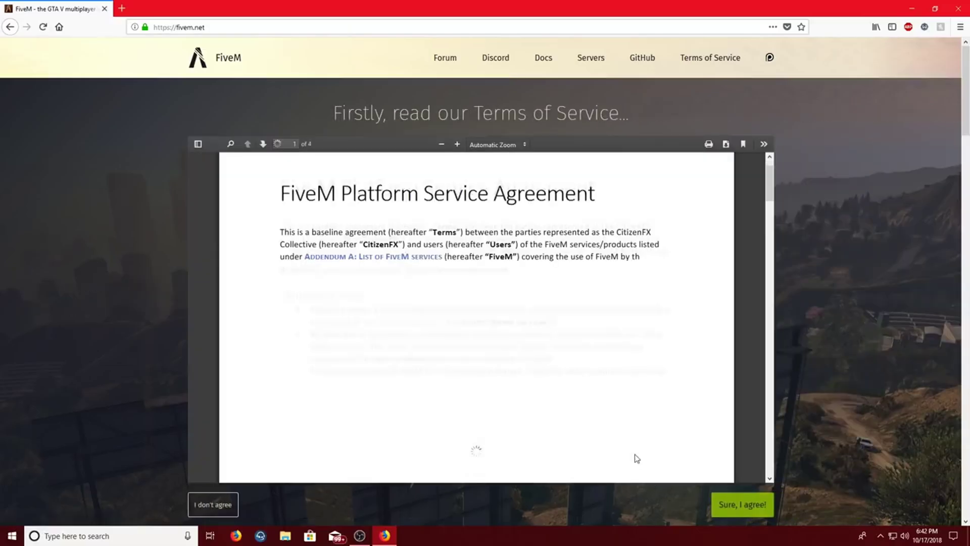
scroll(533, 406, "down", 10)
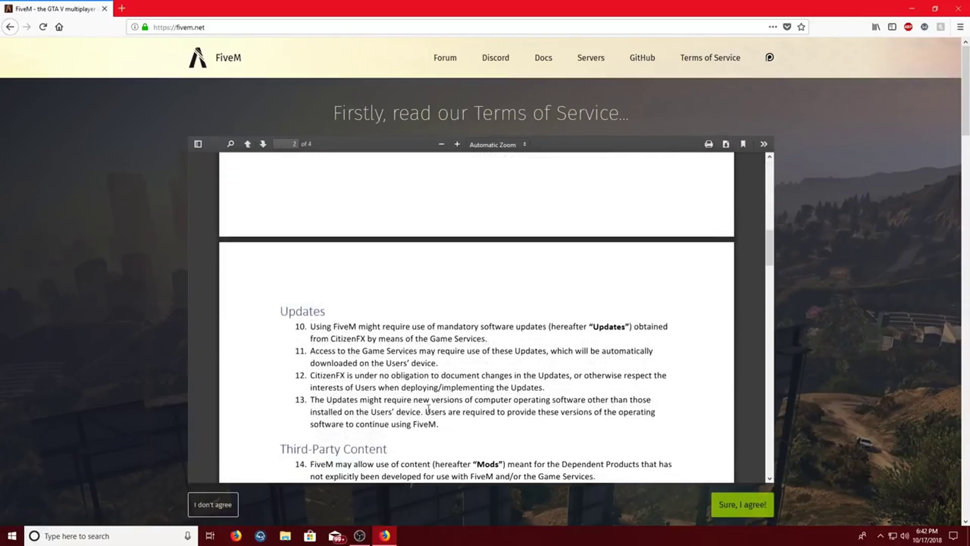
scroll(428, 408, "down", 5)
scroll(589, 402, "down", 8)
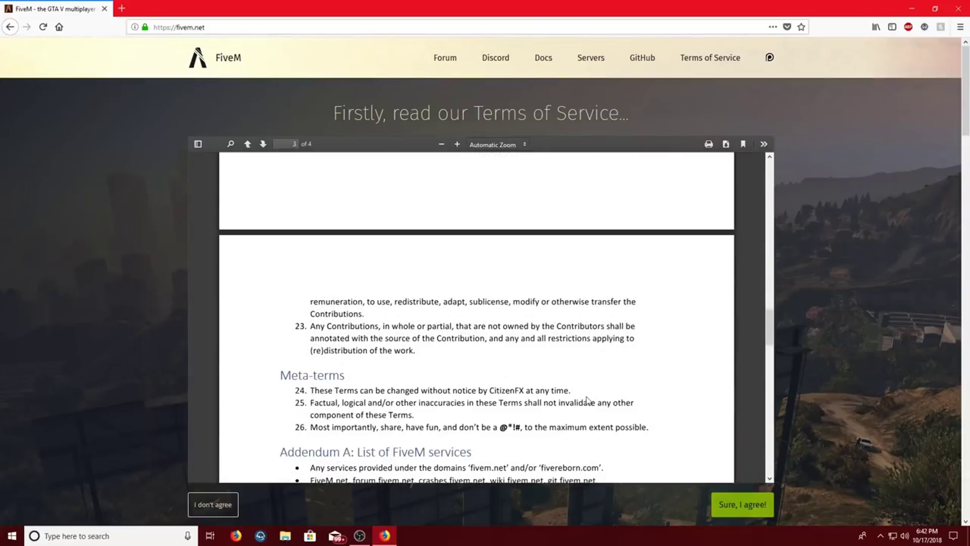
scroll(587, 400, "down", 10)
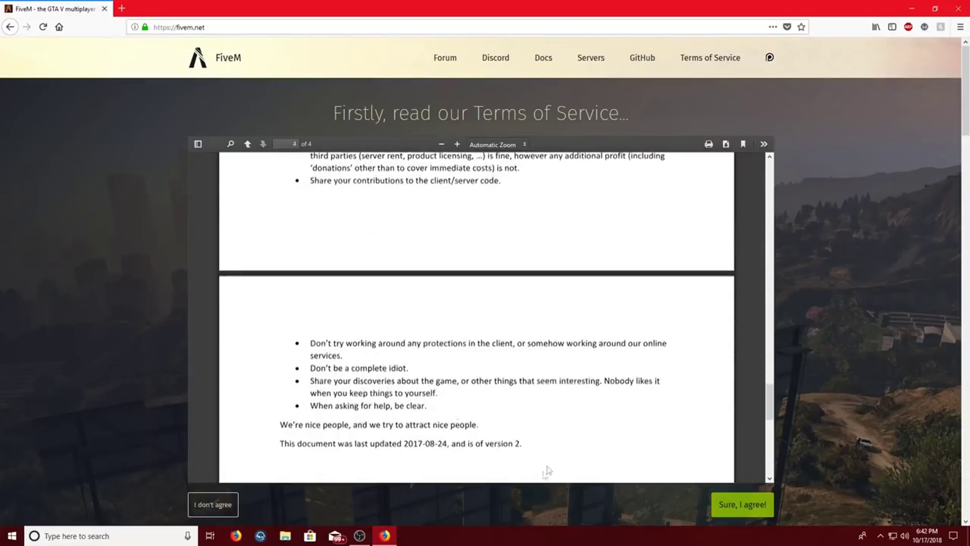
scroll(547, 470, "down", 8)
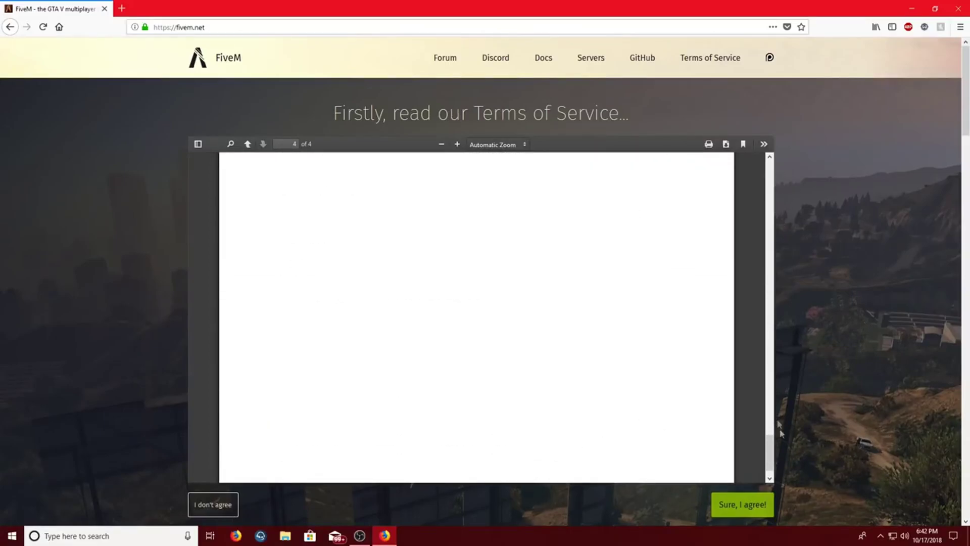
left_click_drag(771, 461, 747, 152)
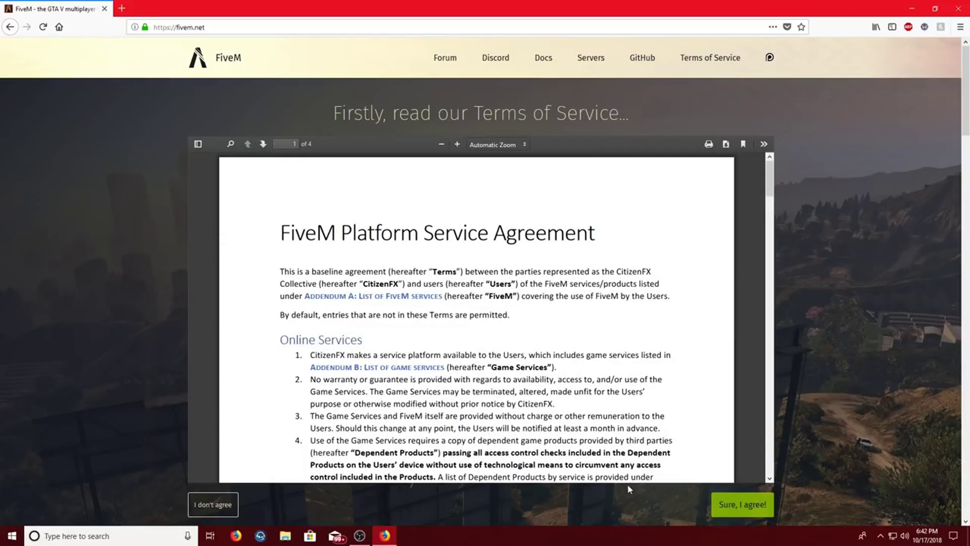
left_click(752, 505)
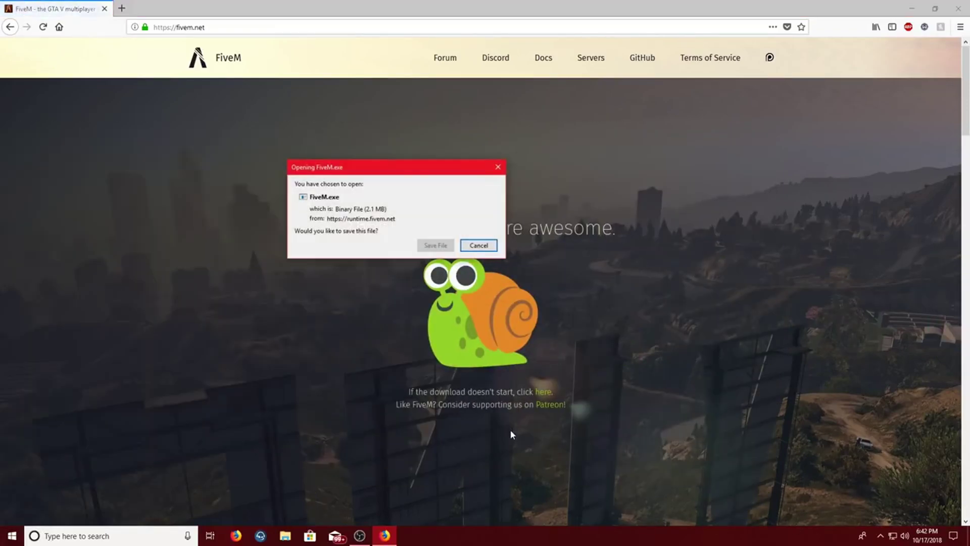
left_click(432, 245)
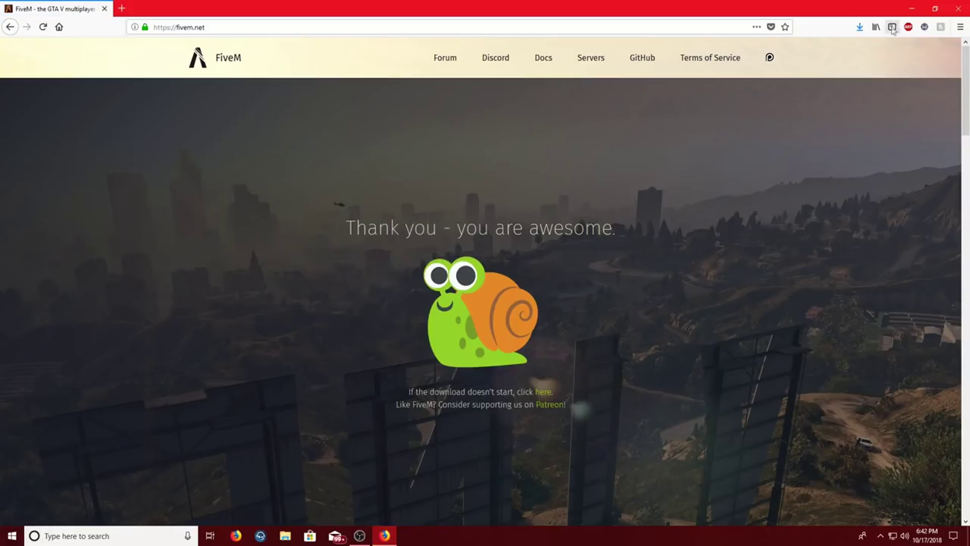
- Show the downloaded FiveM file in its Downloads folder and move it onto an empty area of the desktop
left_click(859, 27)
left_click(862, 47)
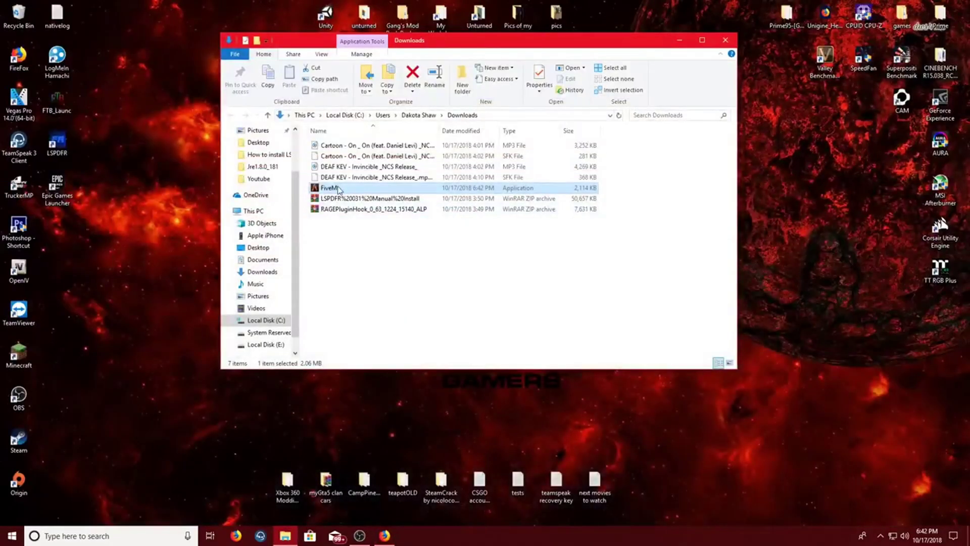
left_click_drag(340, 188, 182, 227)
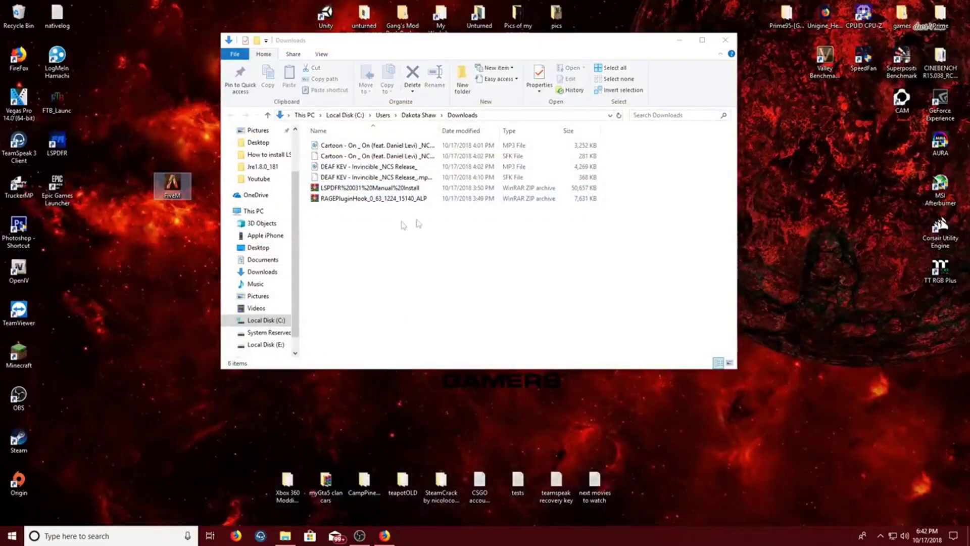
left_click(719, 43)
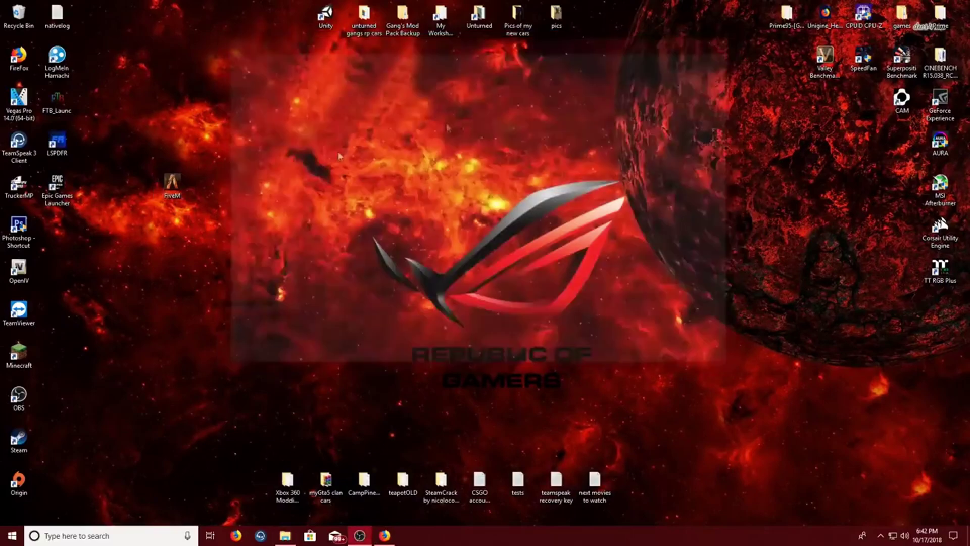
left_click_drag(174, 187, 326, 229)
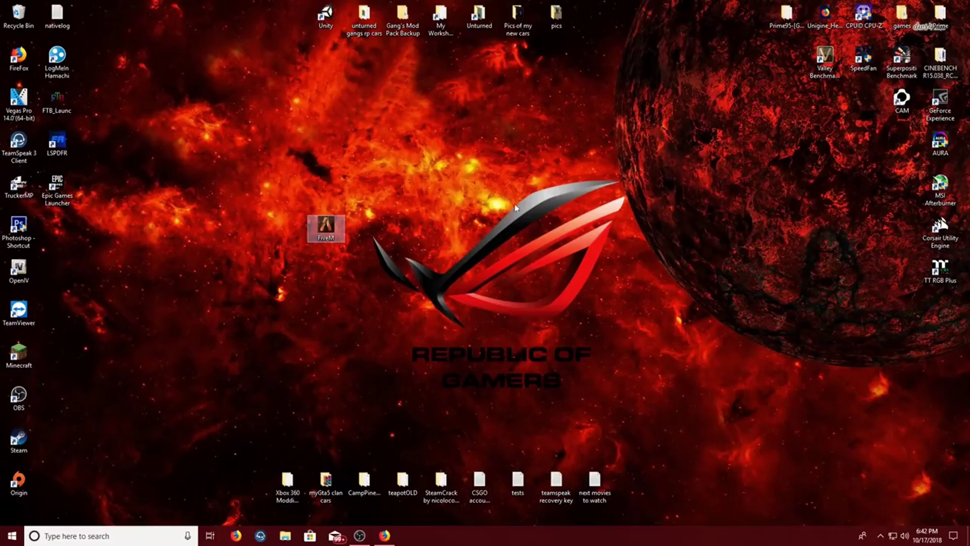
- Create a new folder on the desktop and name it FiveM
right_click(548, 247)
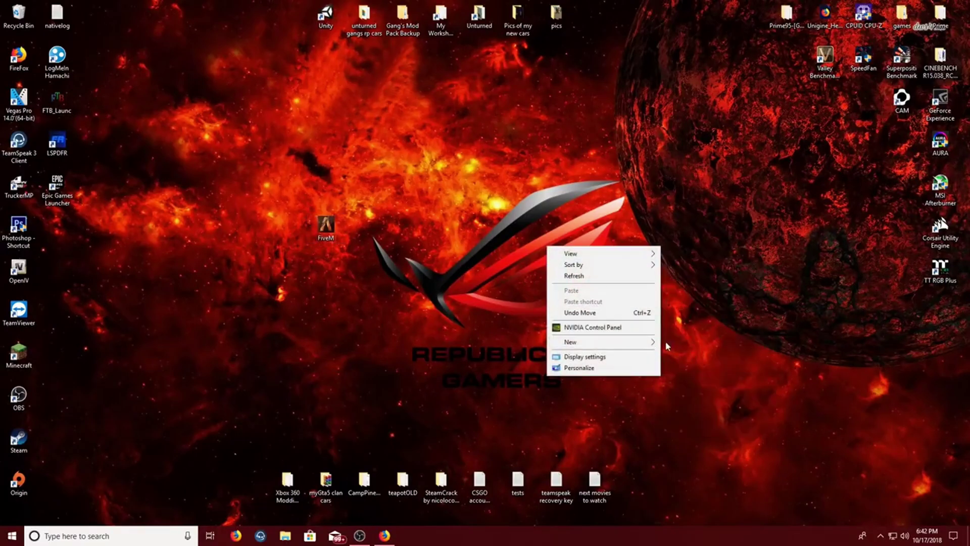
mouse_move(650, 341)
left_click(683, 342)
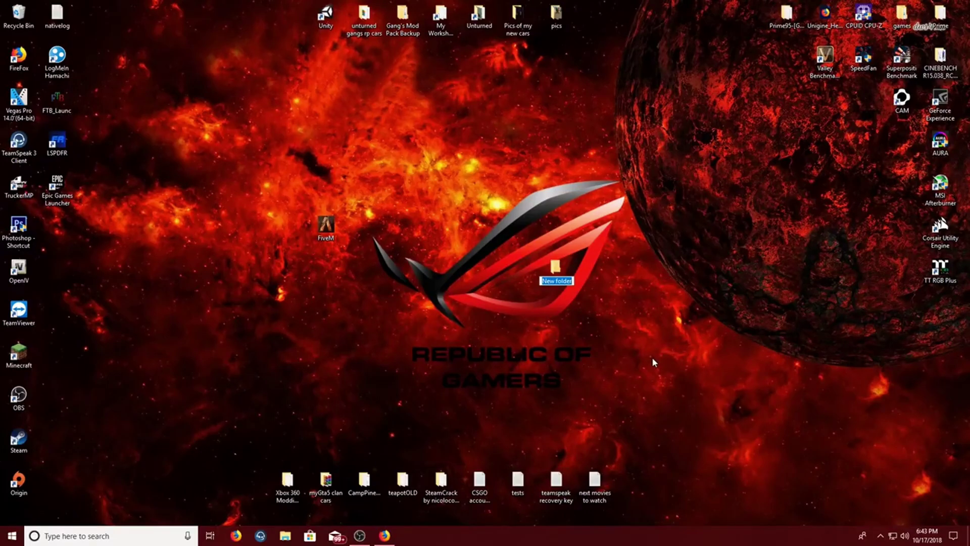
type("FiveM")
key("Return")
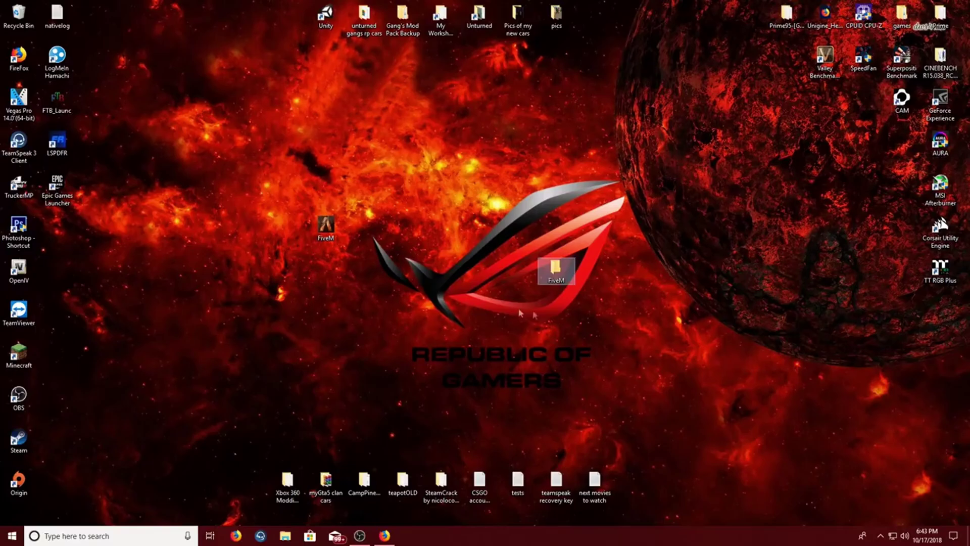
- Move the FiveM application into the FiveM desktop folder and run it from there, closing the folder window while it updates
left_click_drag(323, 225, 547, 278)
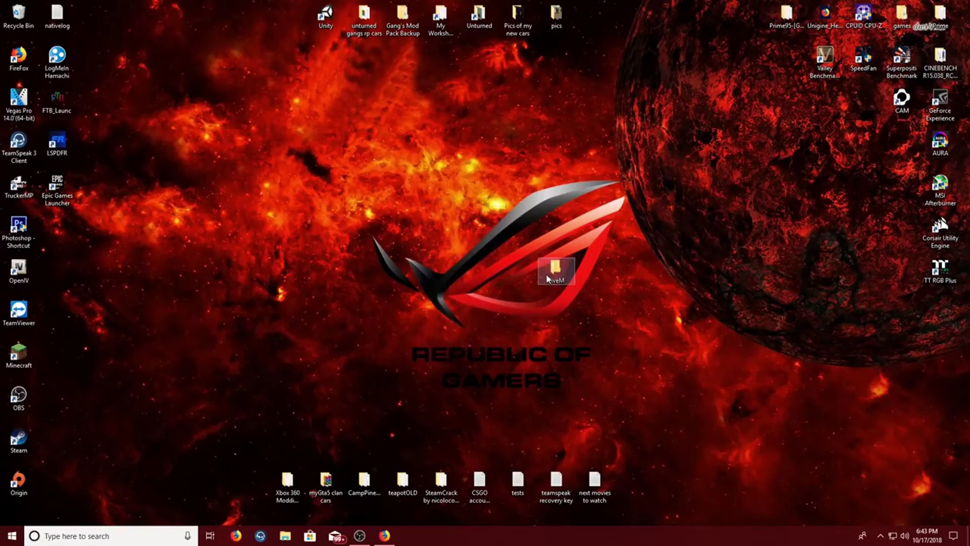
double_click(547, 278)
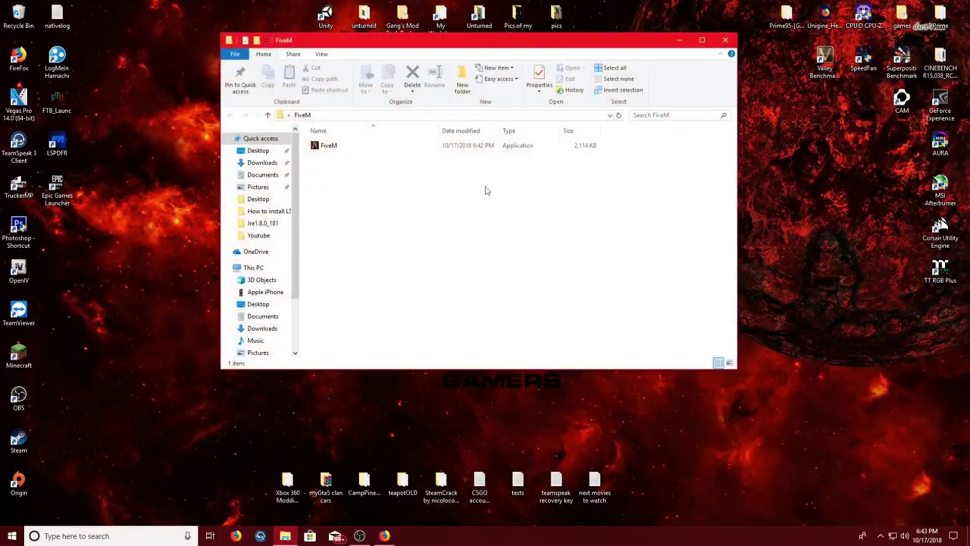
double_click(367, 146)
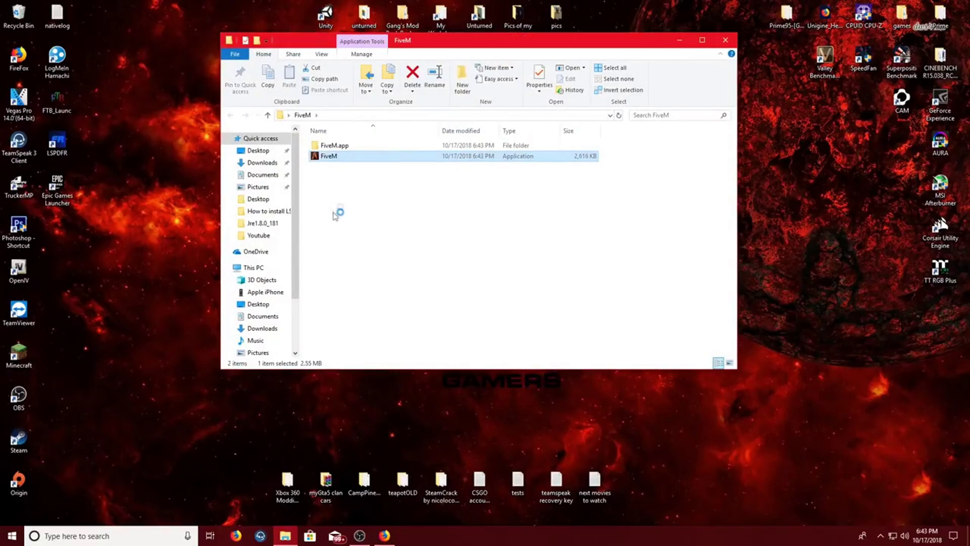
left_click(357, 146)
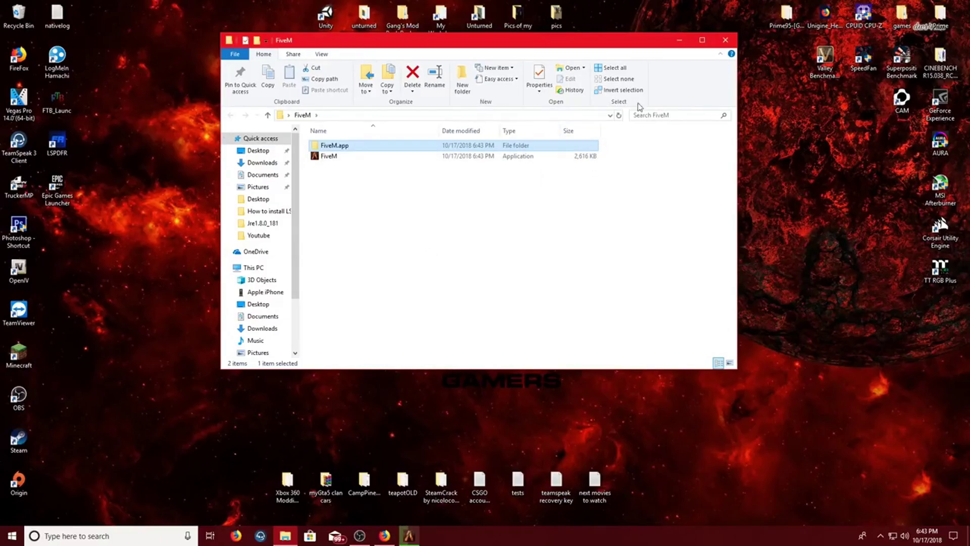
left_click(726, 40)
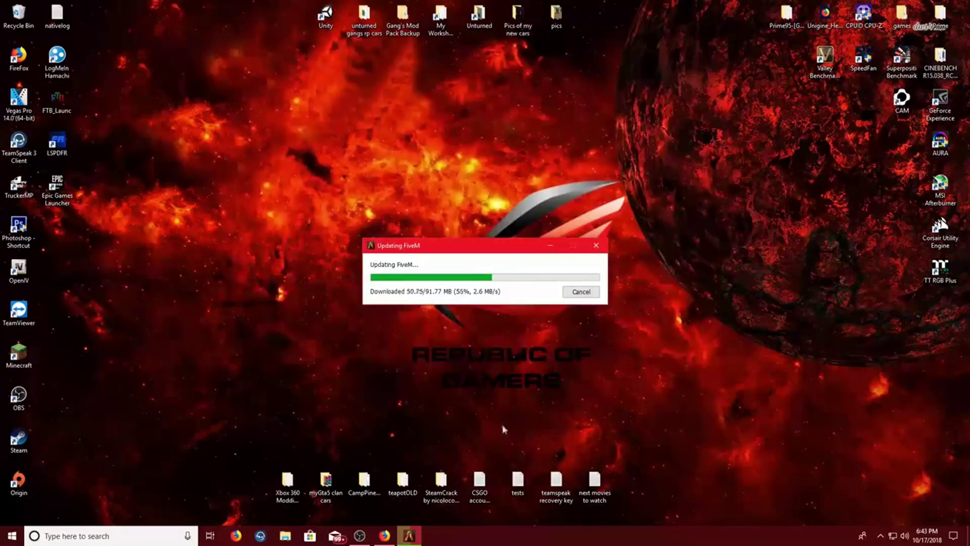
left_click_drag(480, 253, 454, 218)
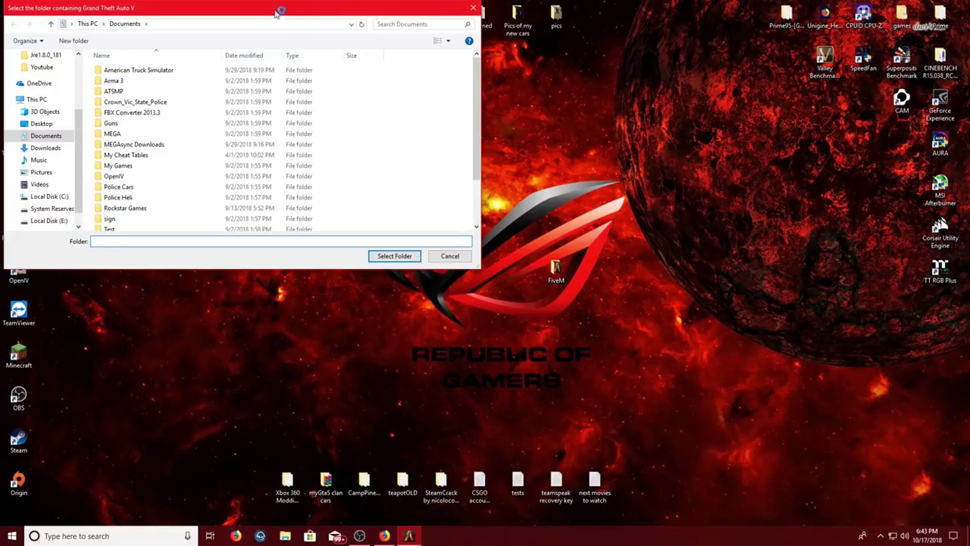
- Browse the game folder selection to Grand Theft Auto V under Program Files > Rockstar Games on Local Disk (C:)
left_click_drag(275, 12, 487, 87)
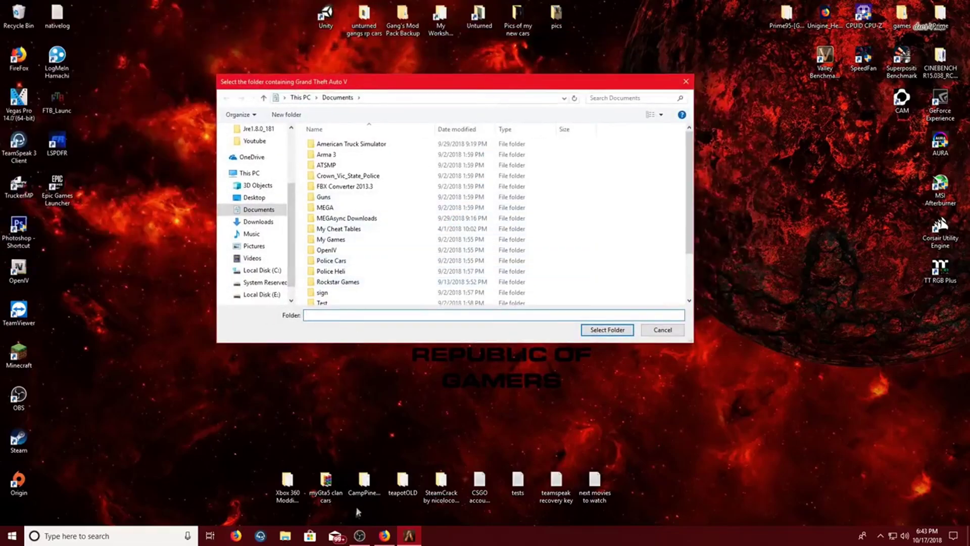
left_click(272, 269)
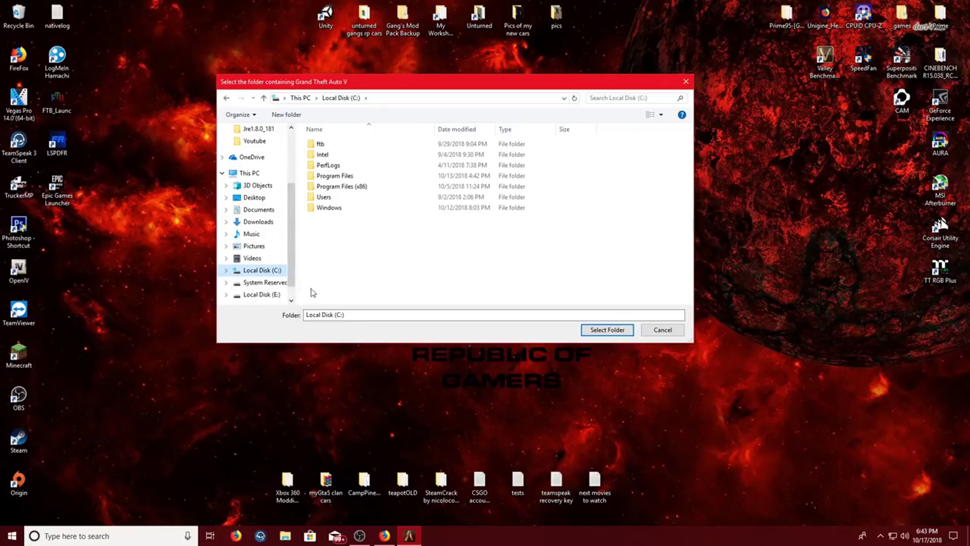
double_click(349, 177)
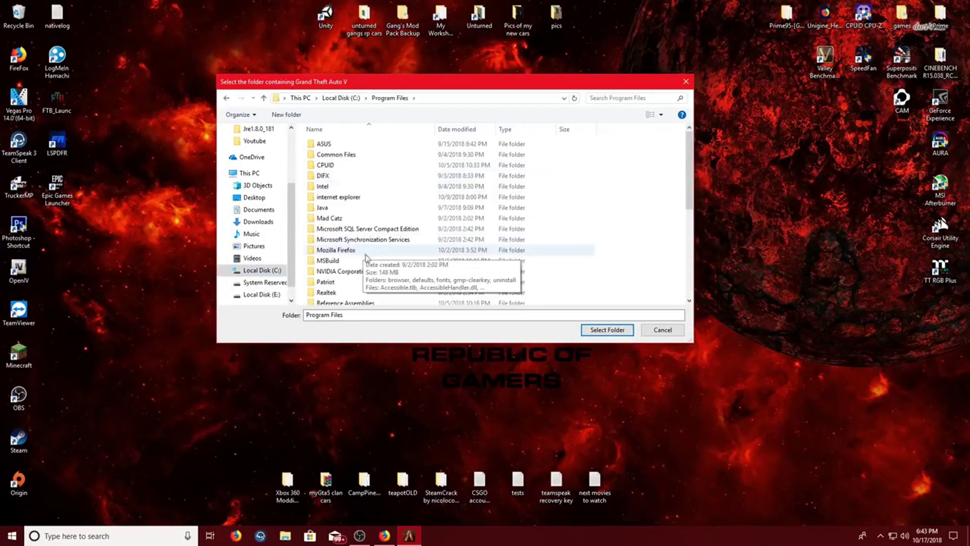
scroll(367, 264, "down", 3)
double_click(347, 193)
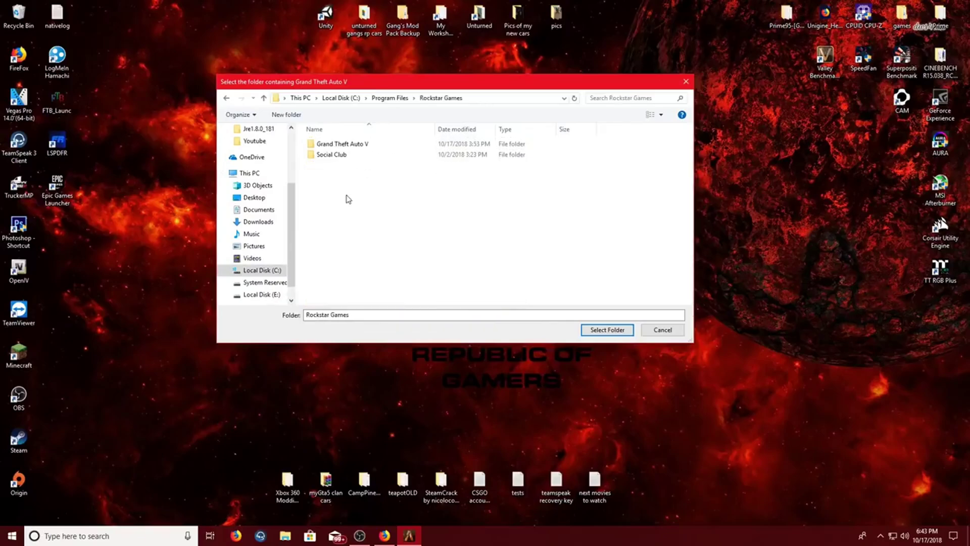
double_click(367, 145)
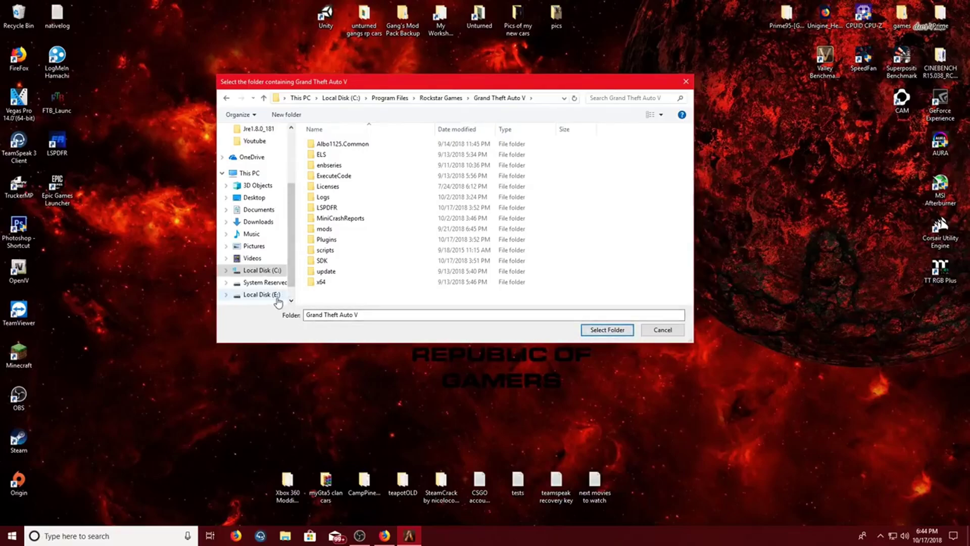
- Locate and select the Steam copy of Grand Theft Auto V under SteamLibrary > steamapps > common on Local Disk (E:)
left_click(267, 272)
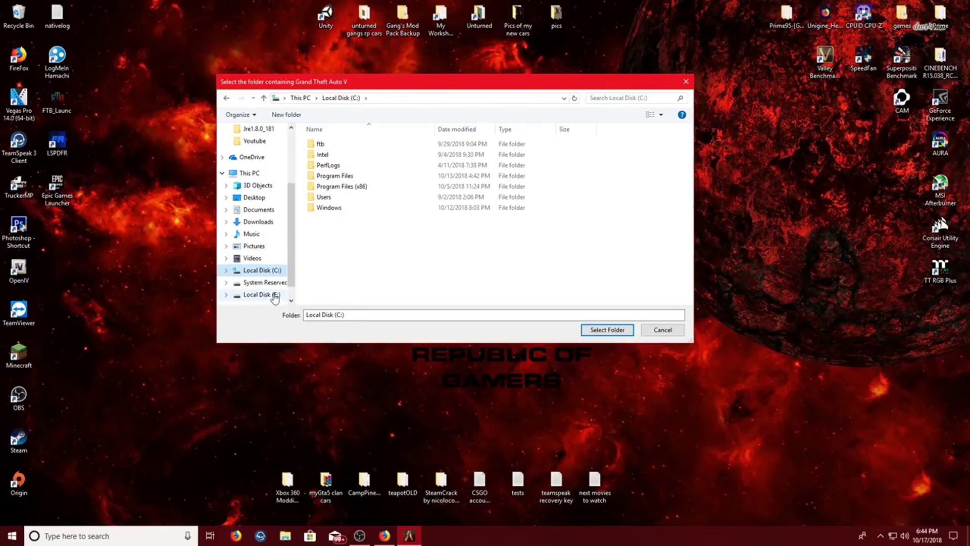
left_click(272, 294)
left_click(349, 146)
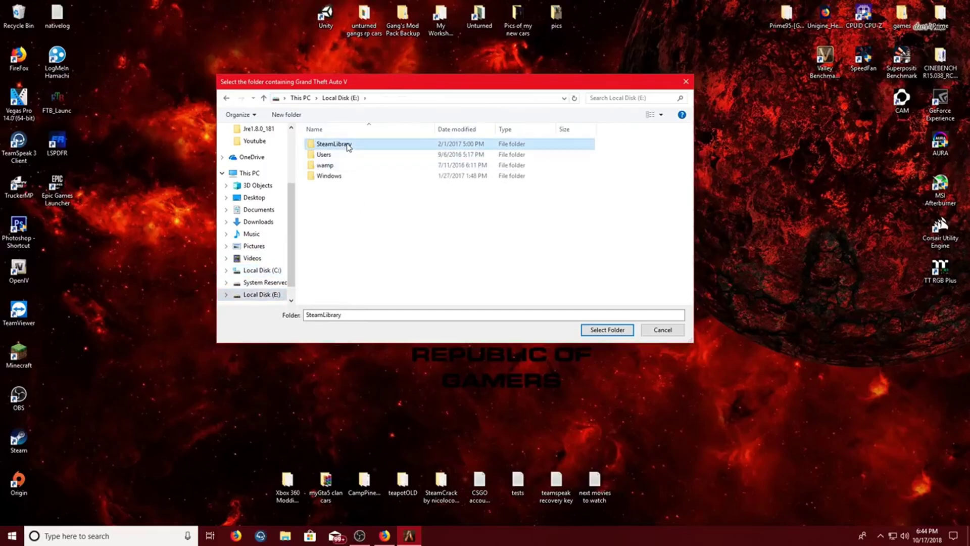
double_click(333, 146)
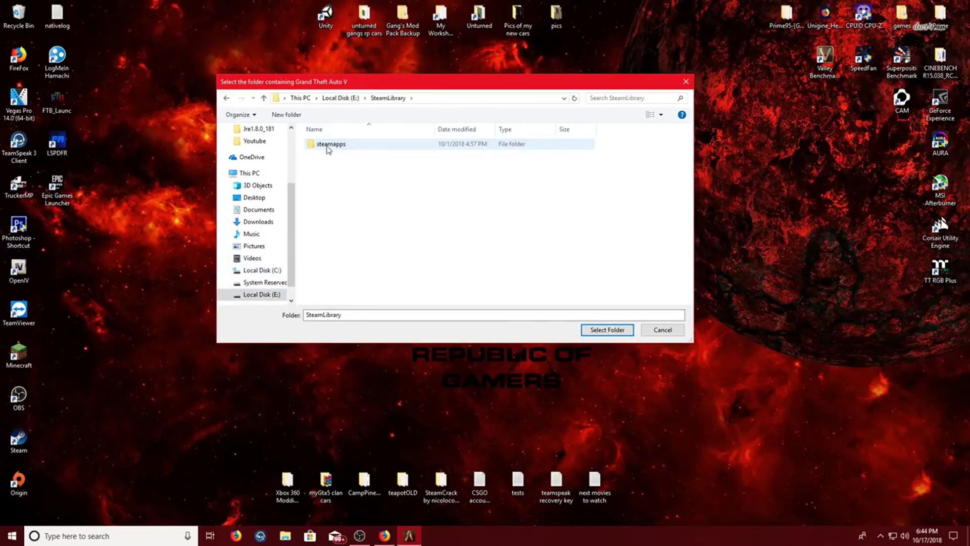
double_click(330, 146)
double_click(328, 147)
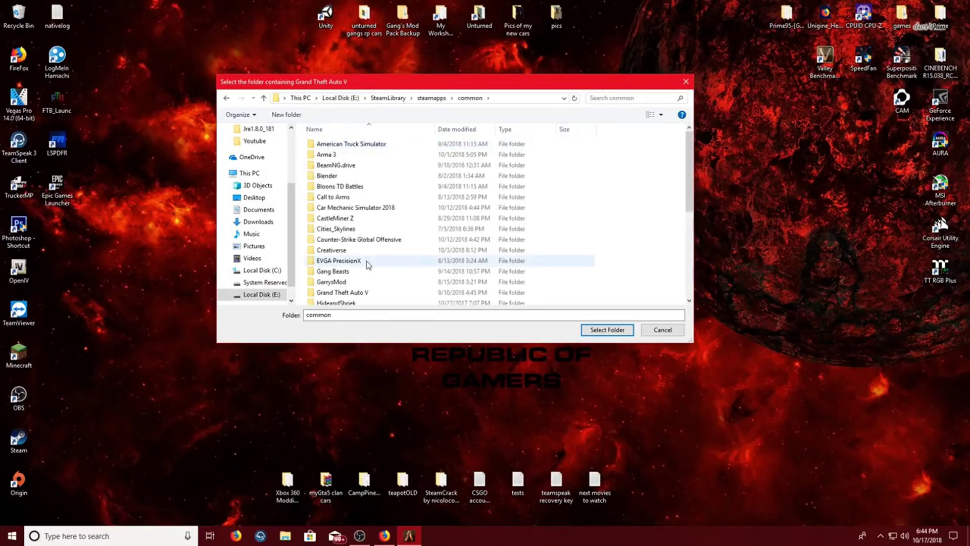
scroll(368, 263, "down", 4)
left_click(363, 173)
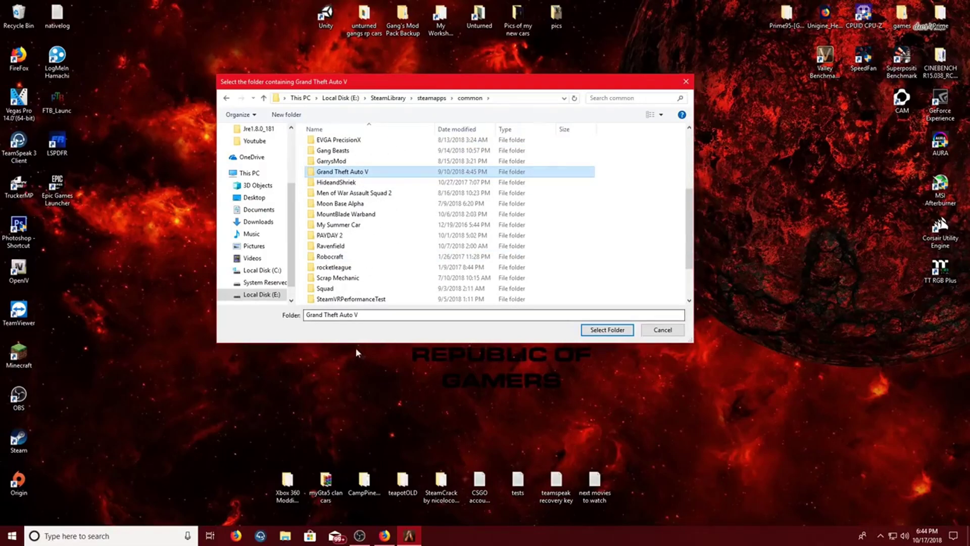
- Choose Grand Theft Auto V under Program Files > Rockstar Games on Local Disk (C:) as the game folder and confirm the selection
left_click(273, 272)
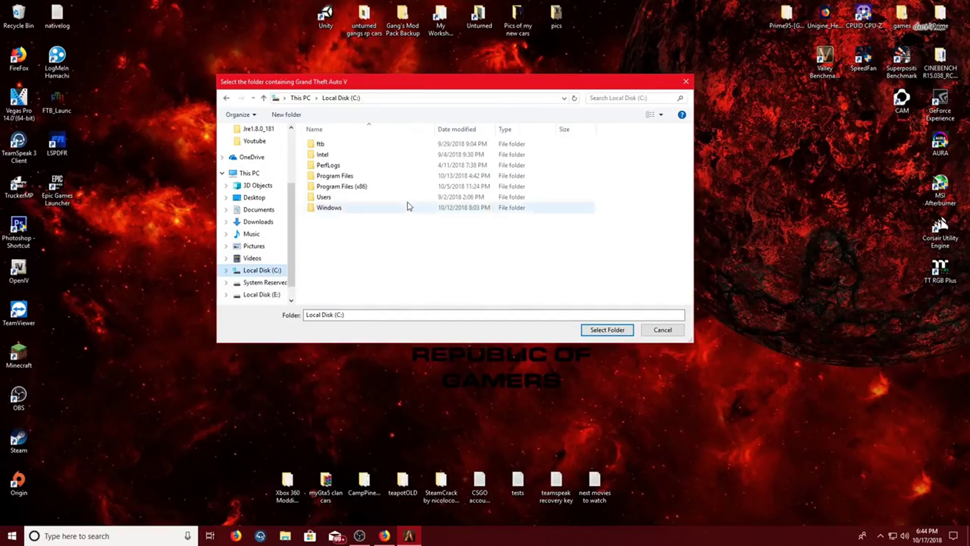
double_click(374, 175)
scroll(389, 270, "down", 3)
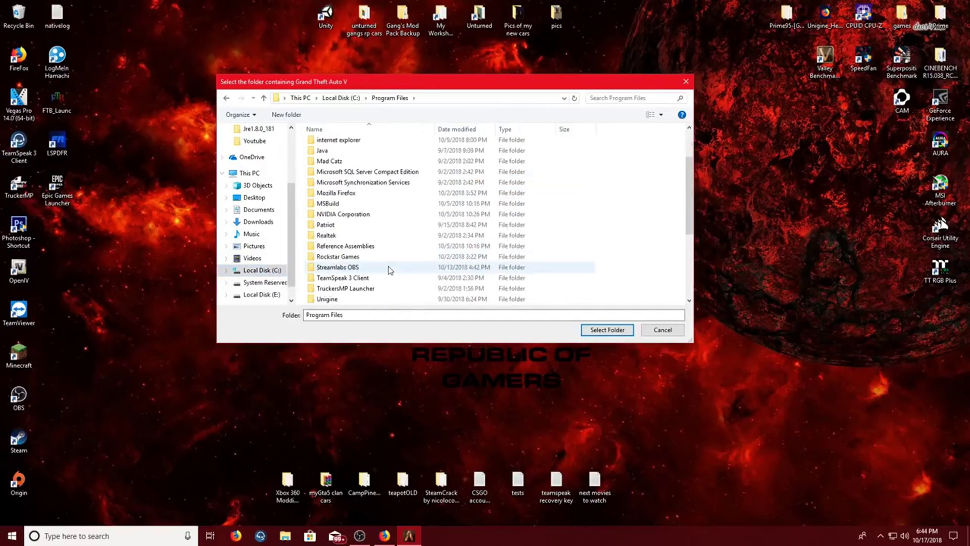
double_click(354, 256)
double_click(356, 143)
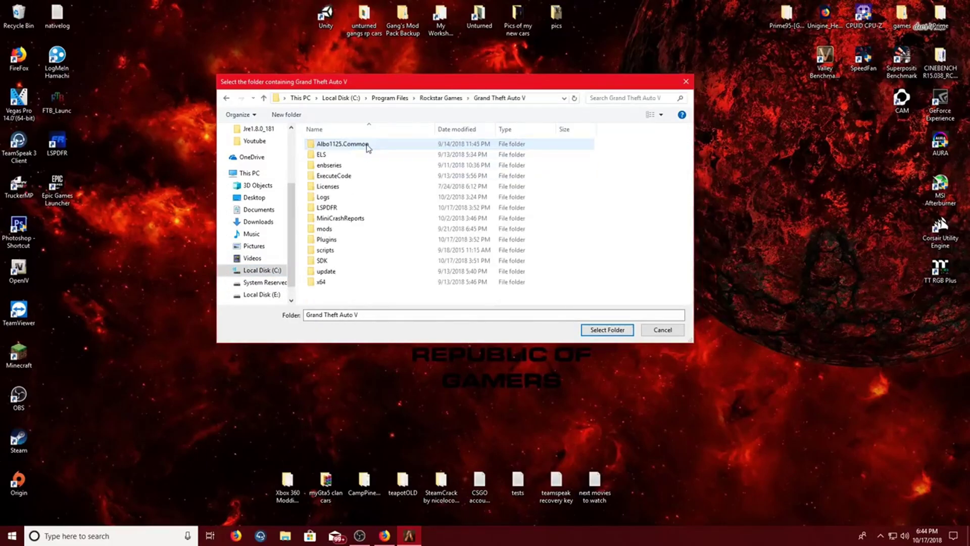
left_click(595, 331)
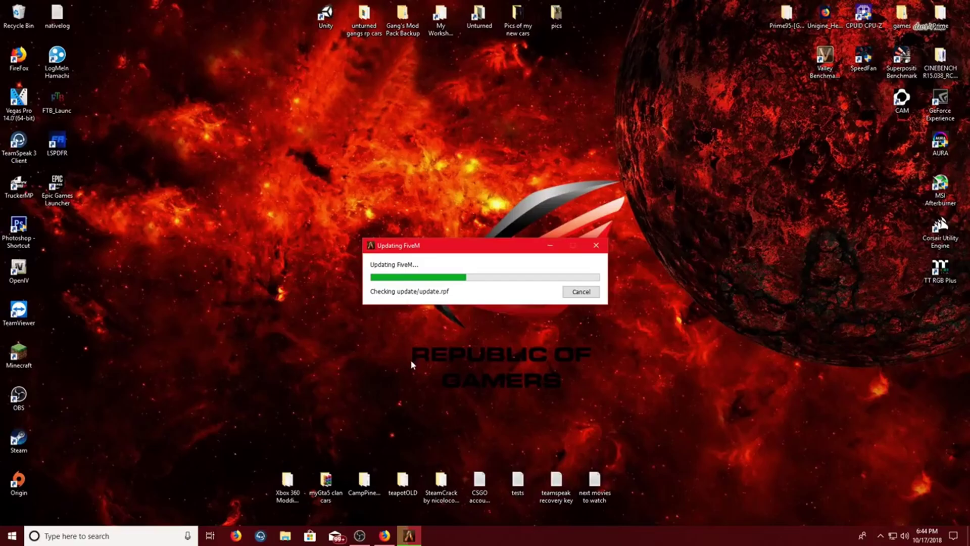
- Expand the details of the game cache update, shift the dialog aside and accept the update
mouse_move(409, 536)
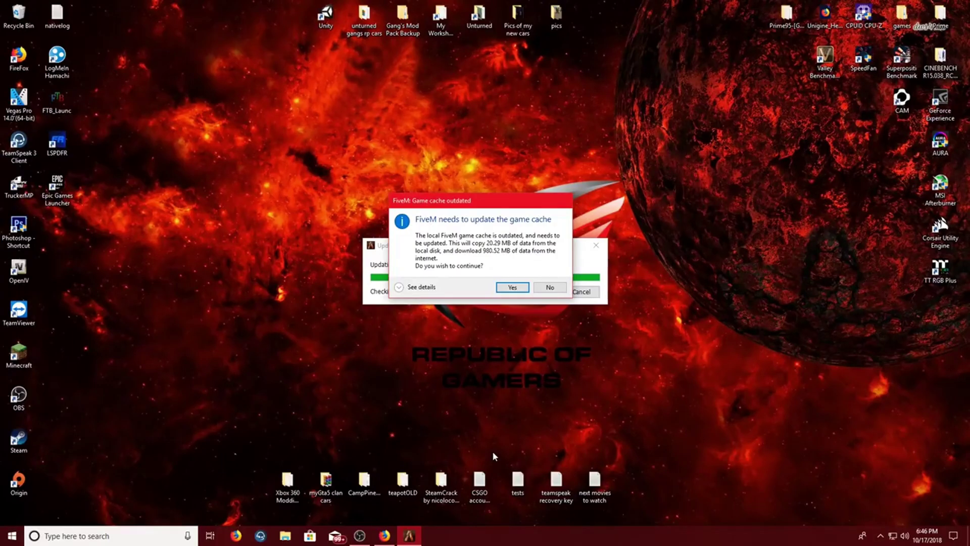
left_click(400, 287)
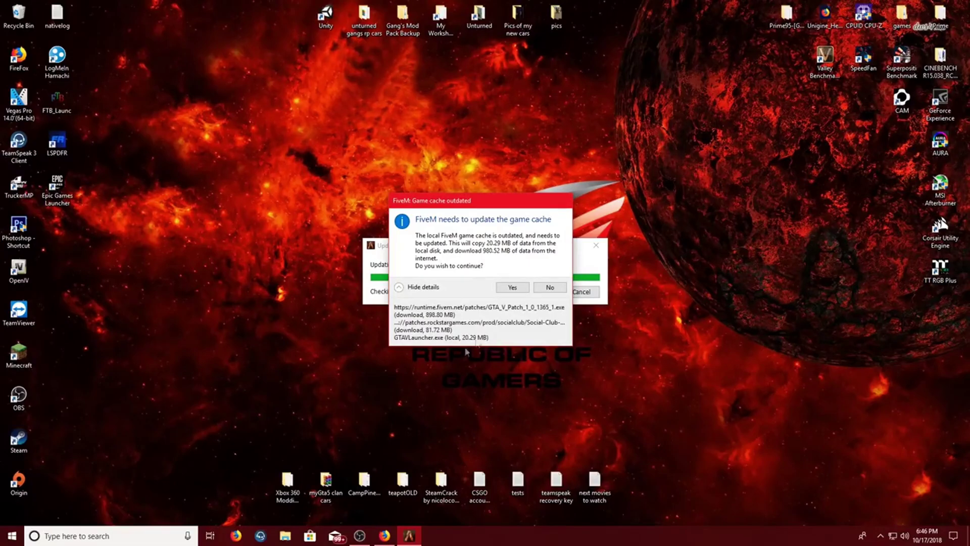
left_click_drag(467, 210, 396, 222)
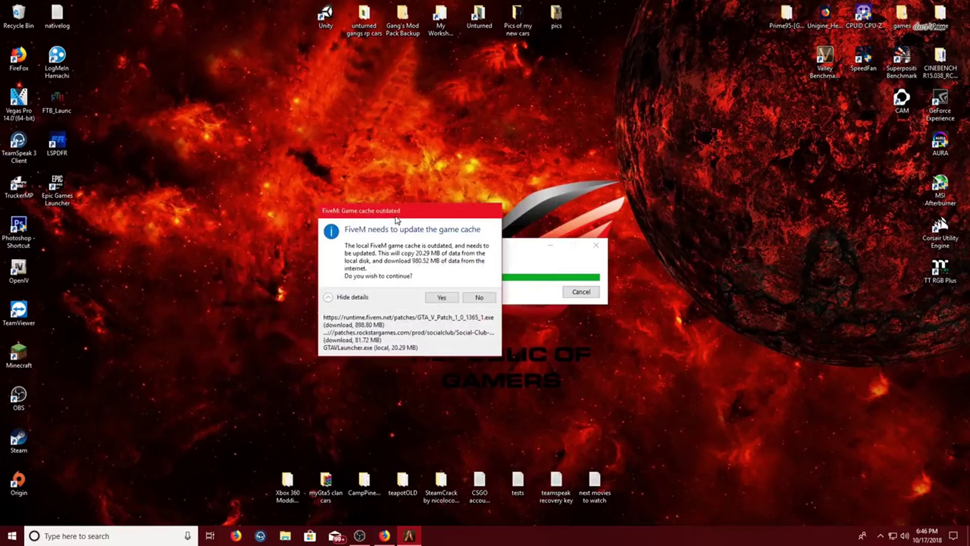
left_click(440, 299)
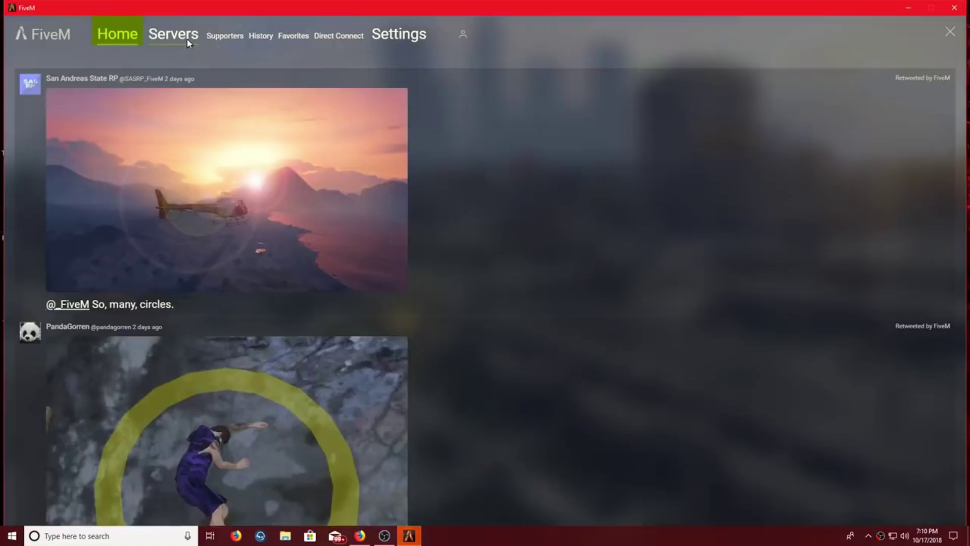
- Look through the FiveM client's server and settings pages, browse the home news feed, and close the client
left_click(149, 41)
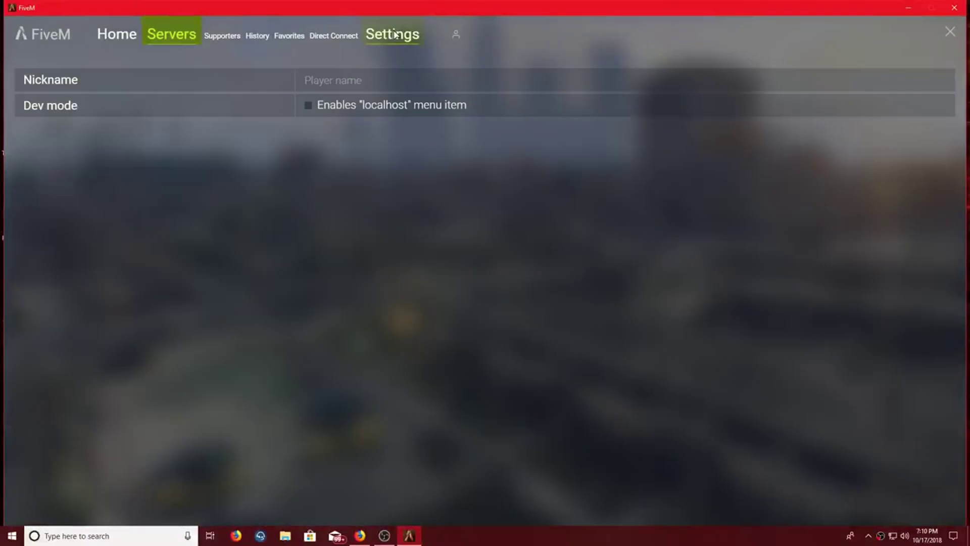
left_click(220, 35)
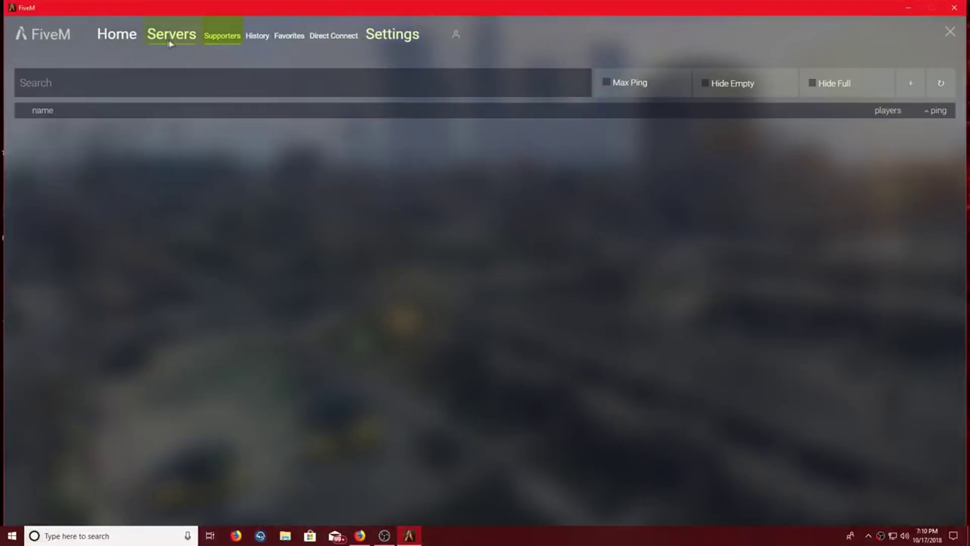
left_click(117, 33)
scroll(349, 417, "down", 15)
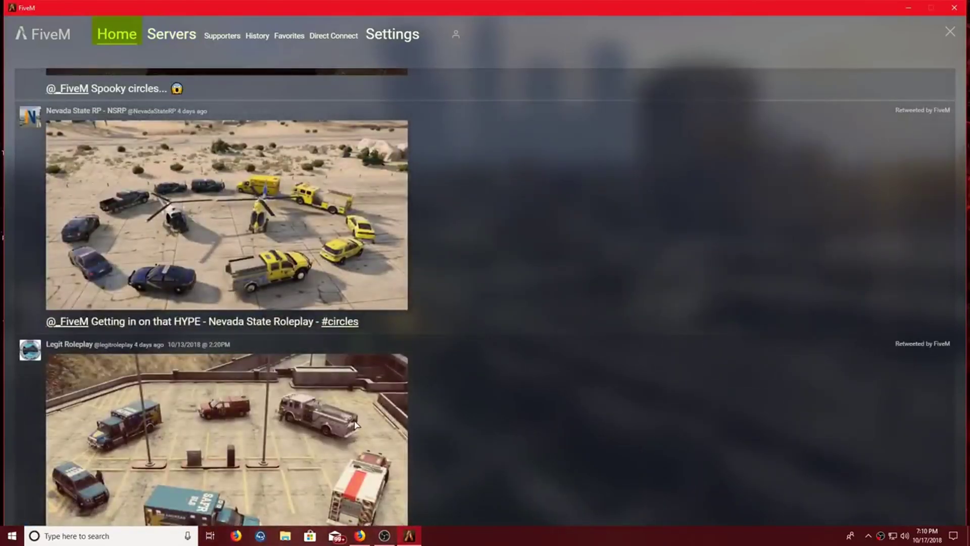
scroll(356, 421, "down", 1)
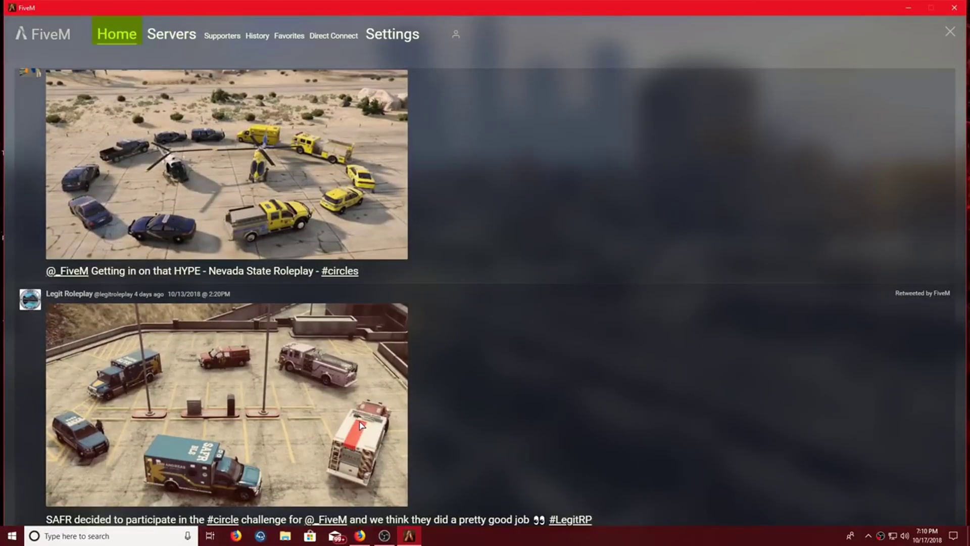
scroll(360, 425, "down", 4)
scroll(386, 412, "up", 10)
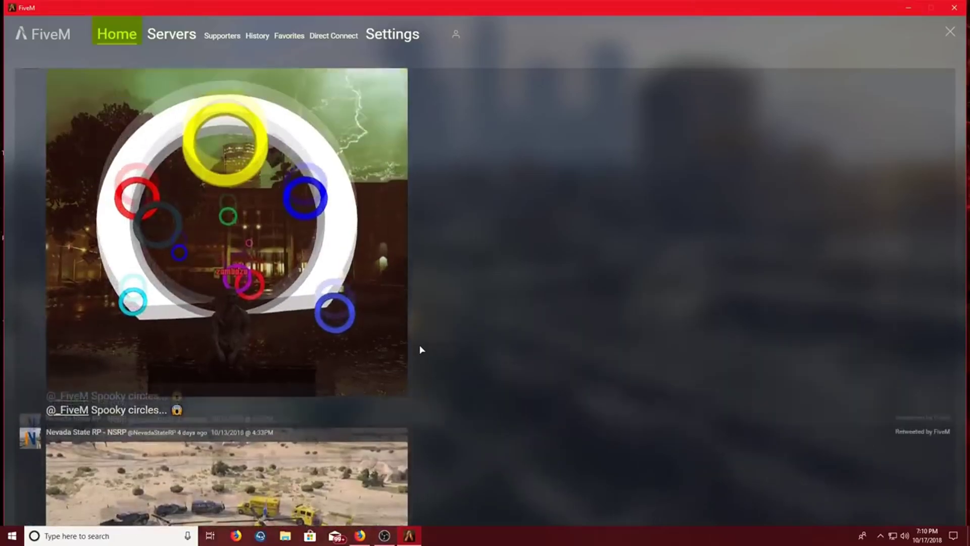
scroll(421, 349, "up", 4)
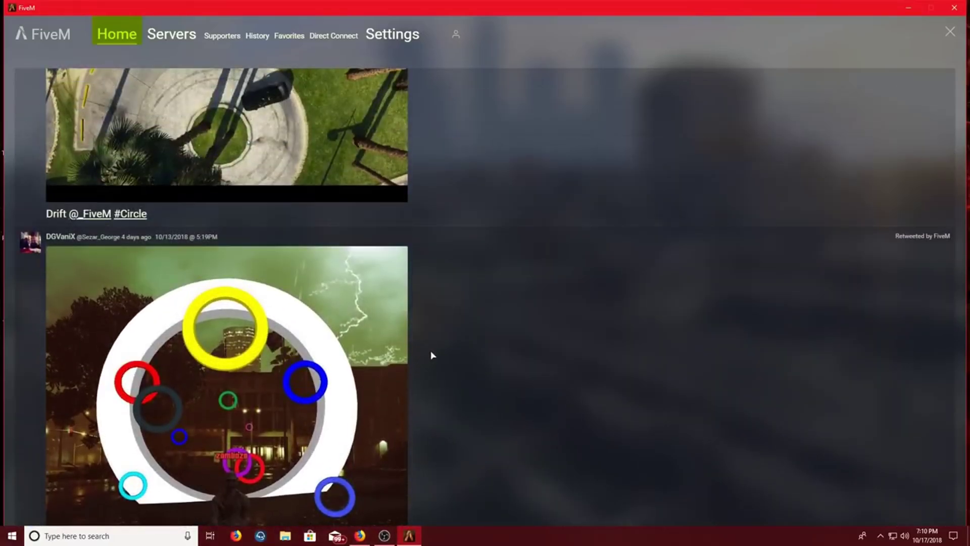
scroll(431, 355, "up", 9)
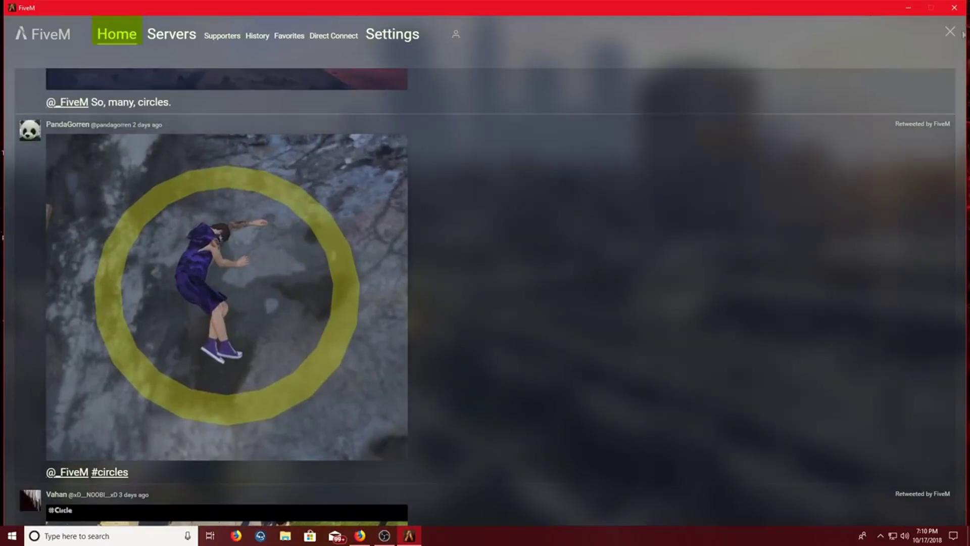
left_click(950, 31)
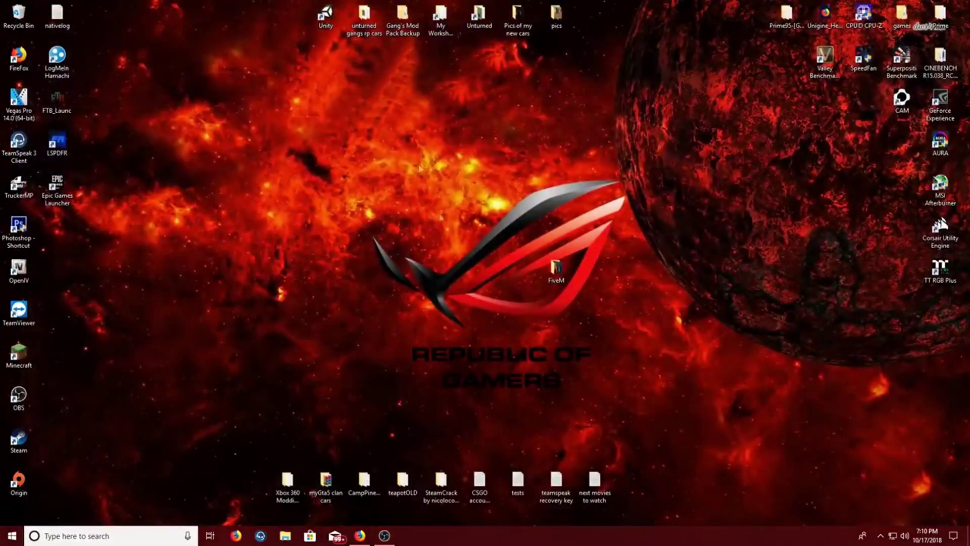
- Open the FiveM desktop folder and view the compatibility properties of the FiveM application
double_click(556, 268)
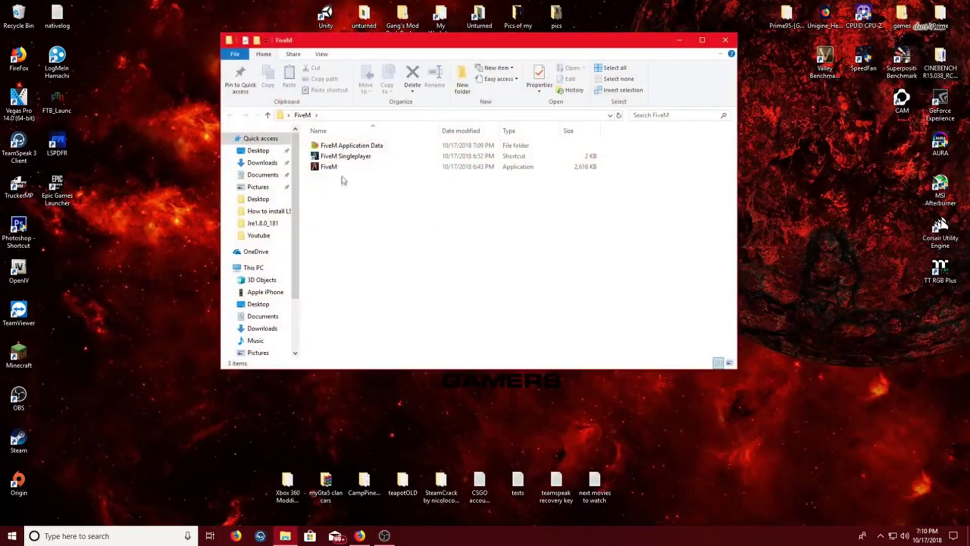
left_click(334, 167)
right_click(345, 169)
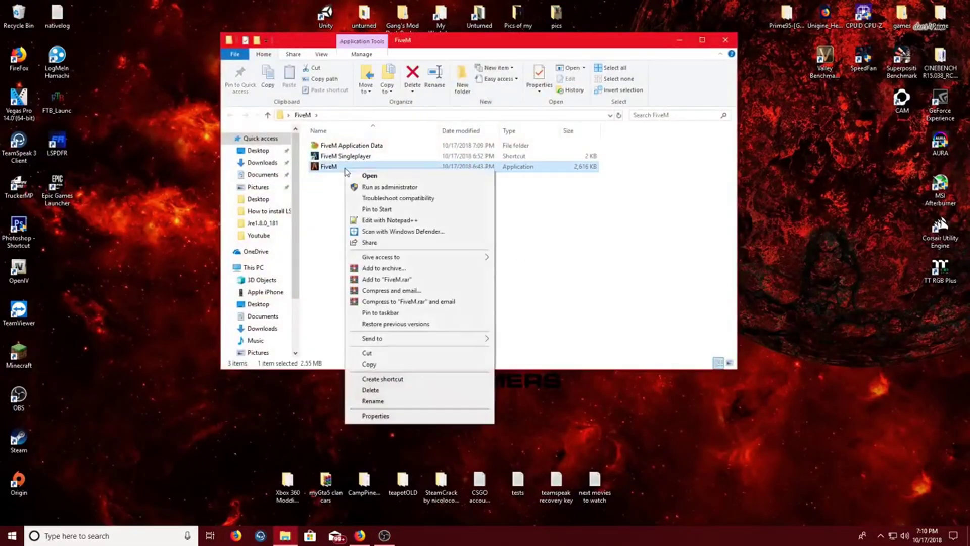
left_click(391, 416)
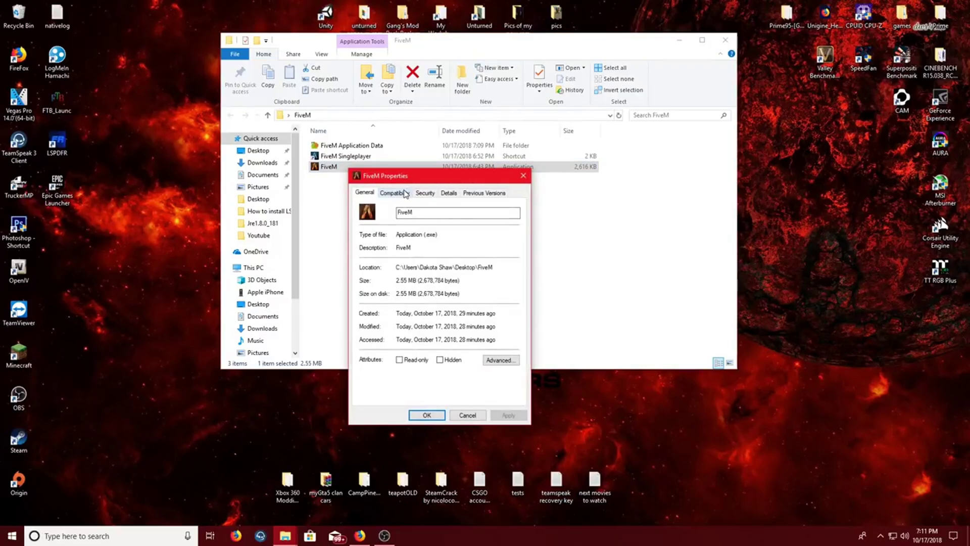
left_click(405, 193)
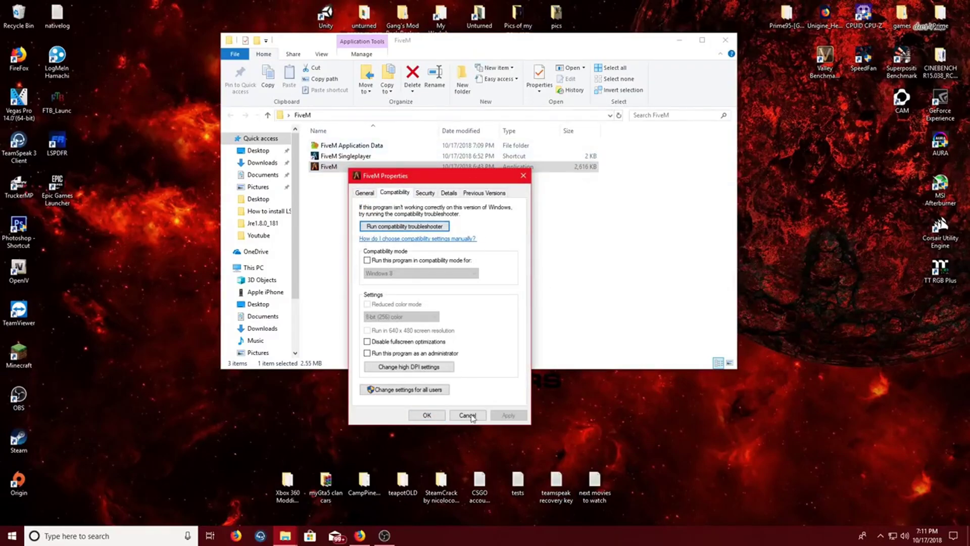
- Reopen the FiveM application's compatibility properties, try enabling compatibility mode for Windows 8, and discard the change
right_click(324, 168)
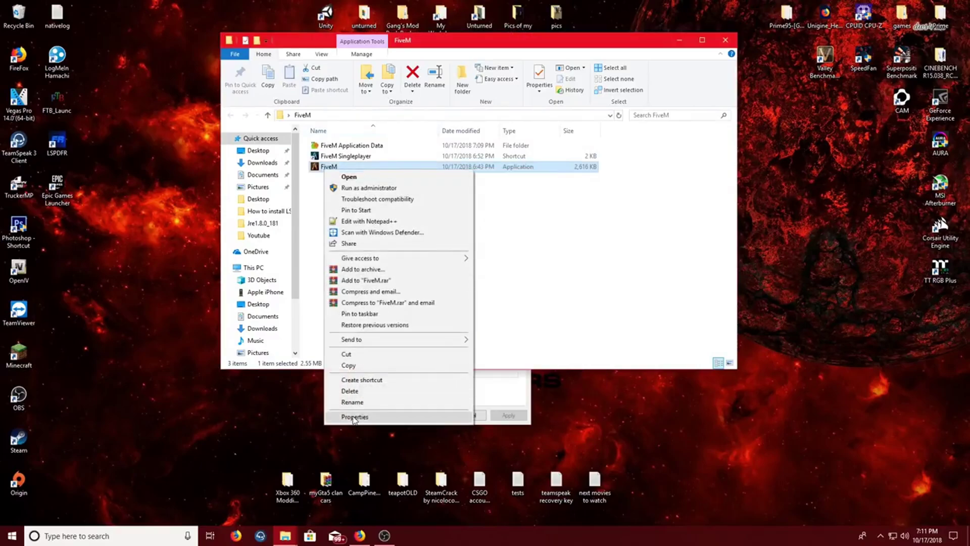
left_click(354, 417)
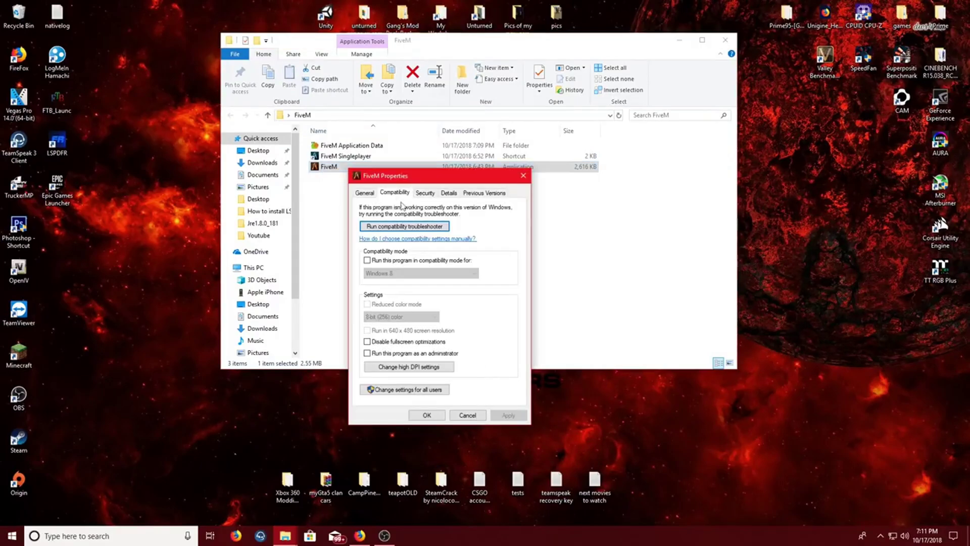
left_click(367, 261)
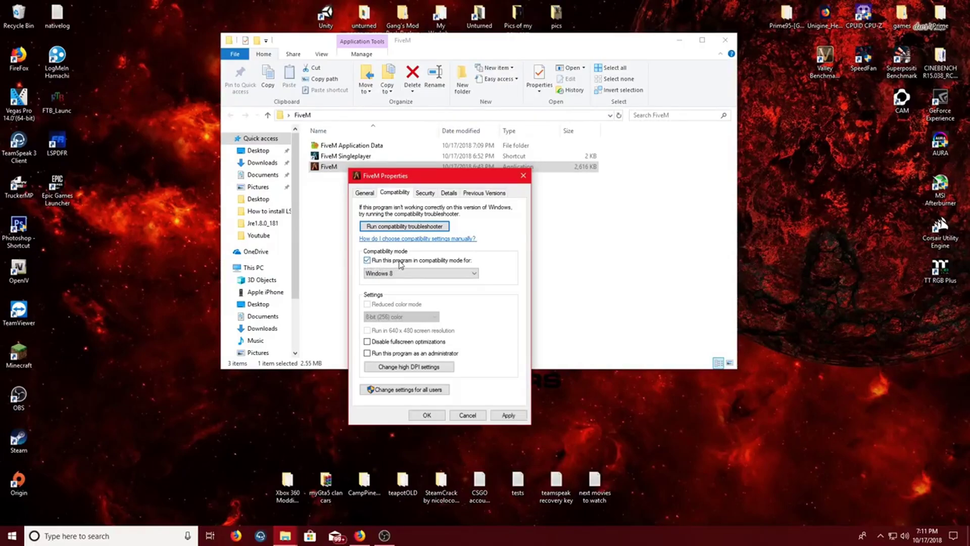
left_click(376, 279)
left_click(389, 274)
left_click(456, 418)
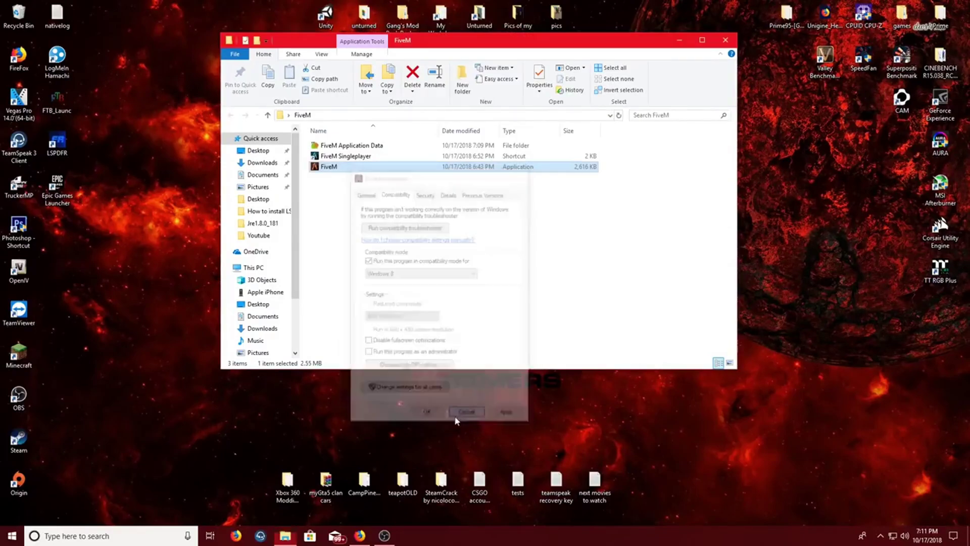